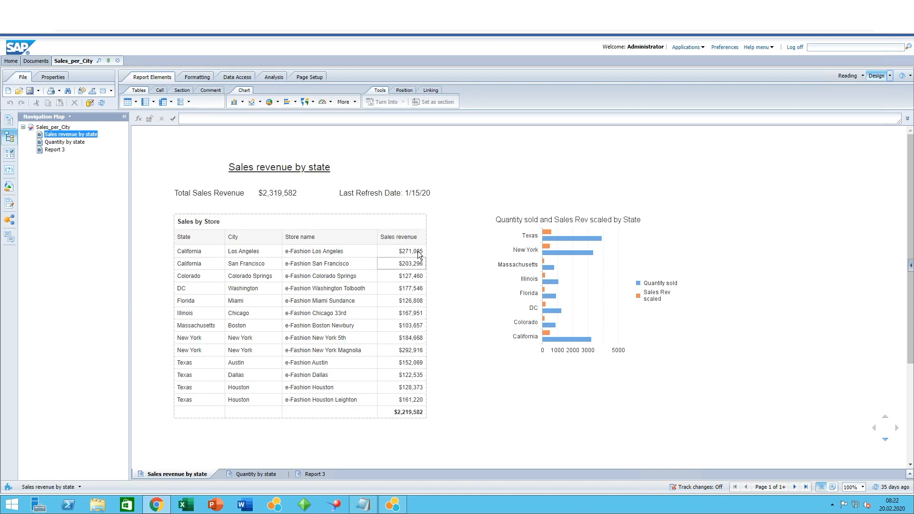
# Open the Format Table dialog for the Sales by Store table
pyautogui.click(422, 212)
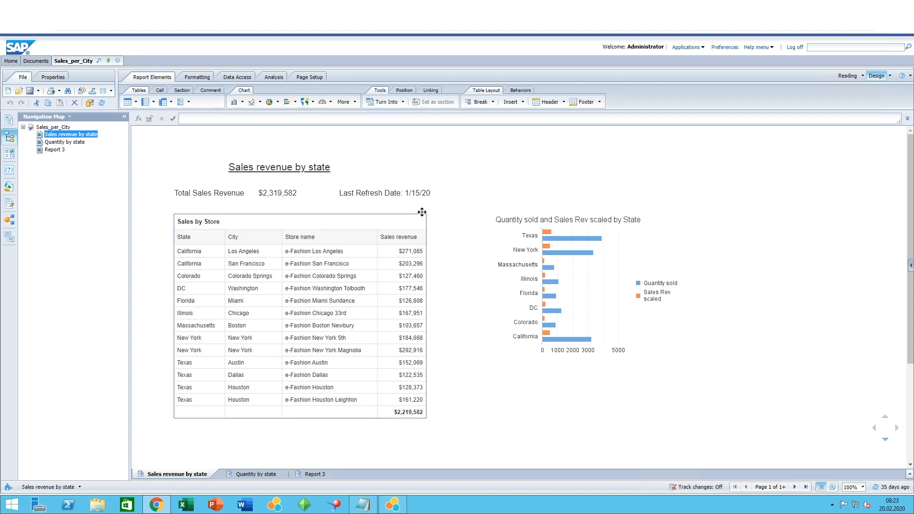
pyautogui.rightClick(422, 213)
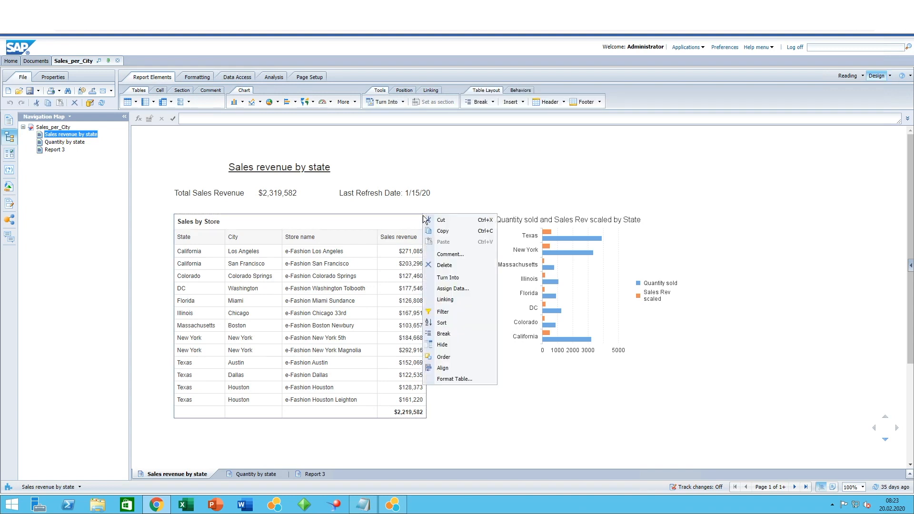
pyautogui.click(447, 379)
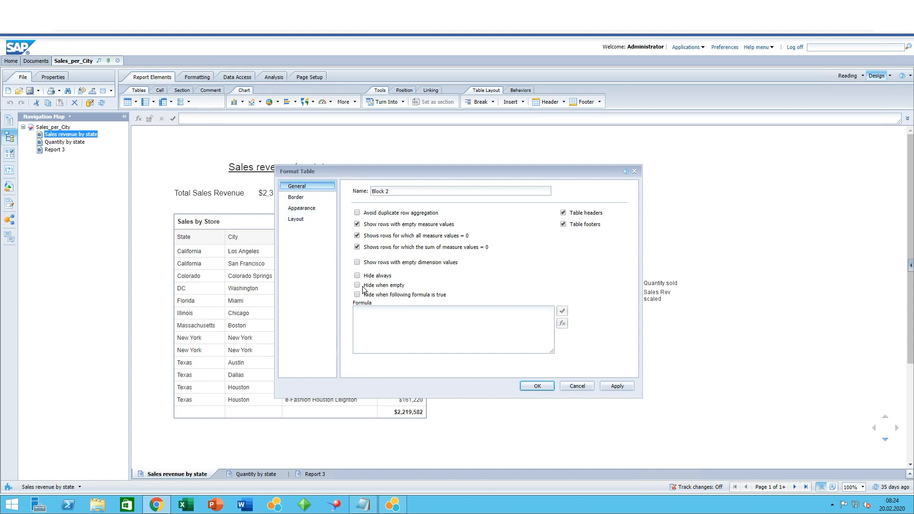
# Examine the table's border style and thickness options, then its appearance settings
pyautogui.click(307, 198)
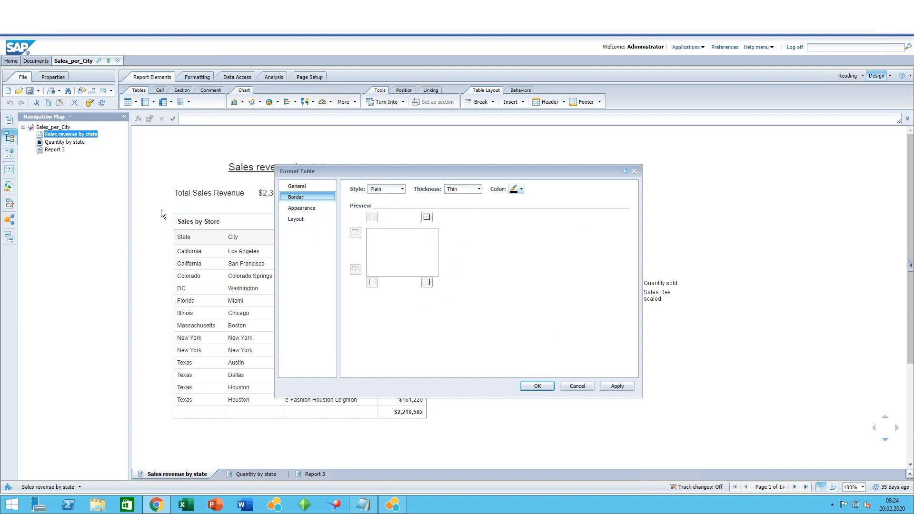
pyautogui.click(403, 190)
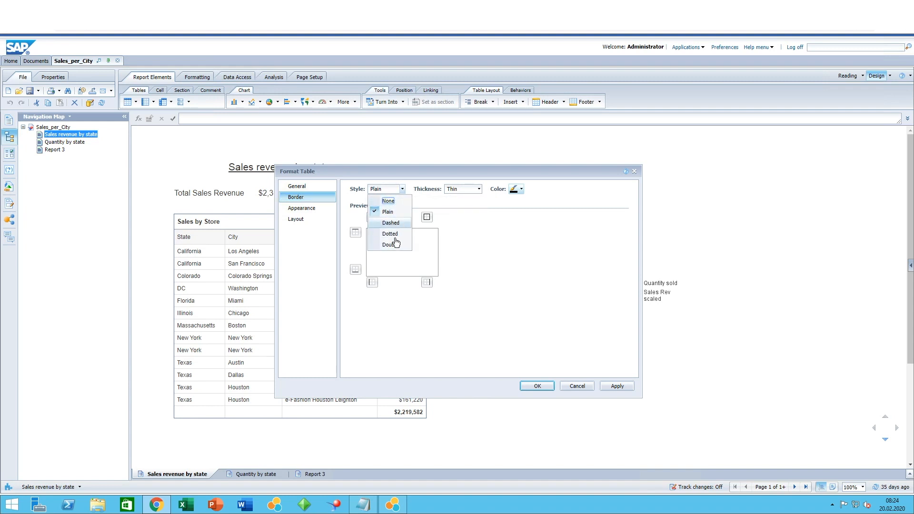
pyautogui.click(478, 189)
pyautogui.click(479, 189)
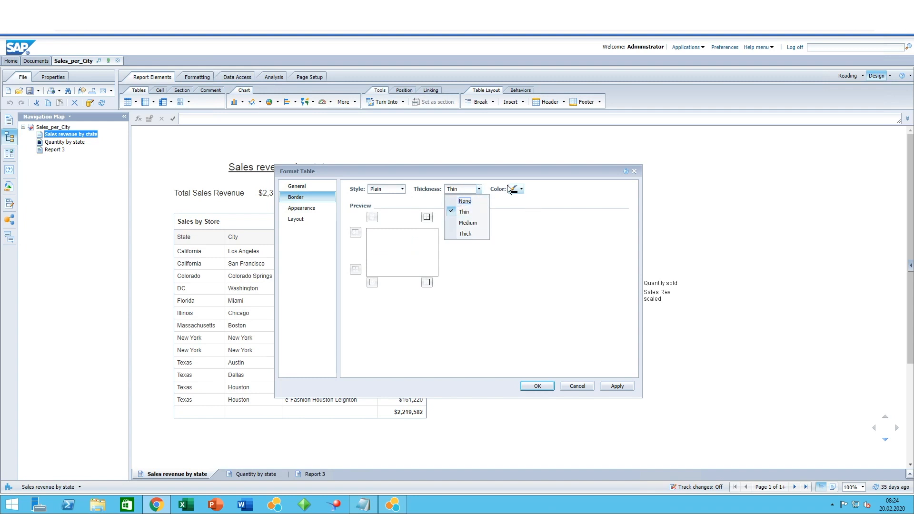
pyautogui.click(534, 230)
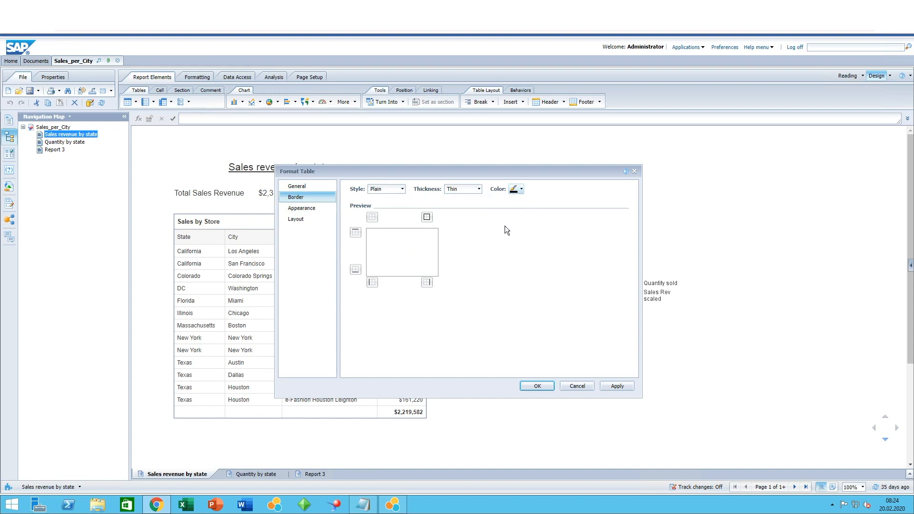
pyautogui.click(303, 209)
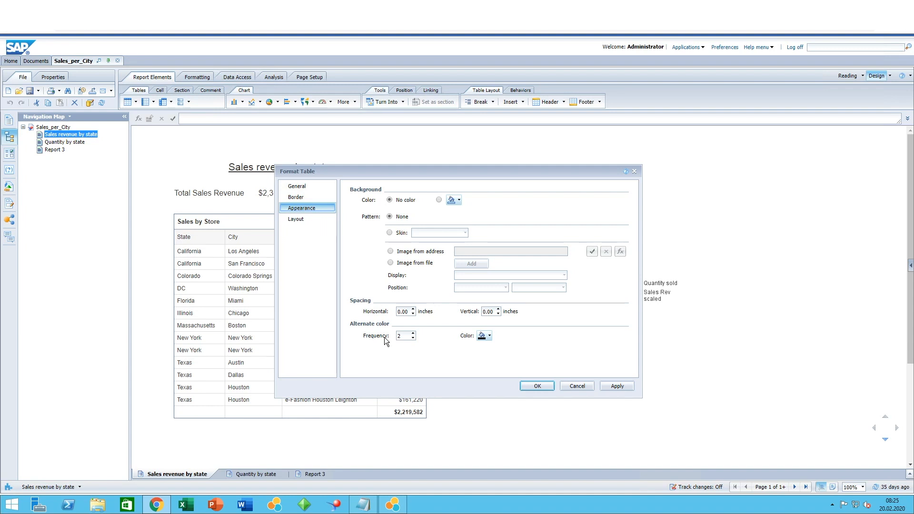
pyautogui.click(316, 220)
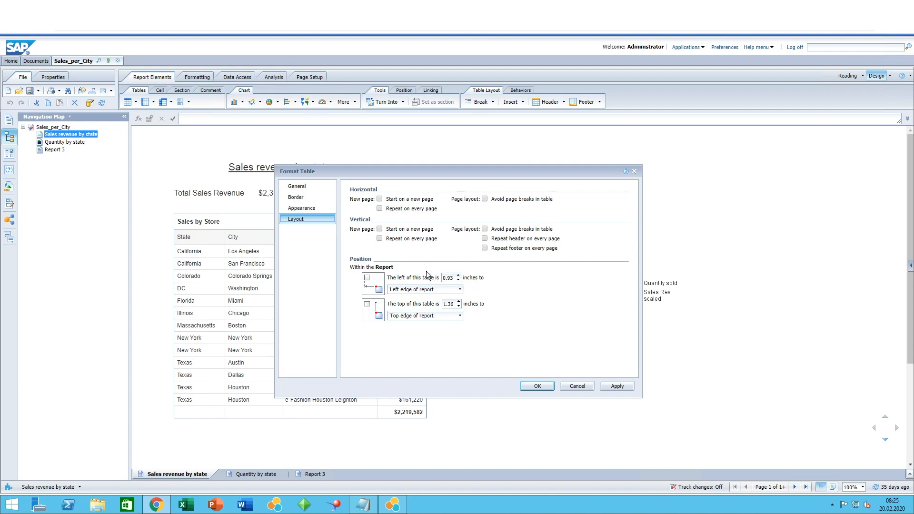
# Examine the table's layout position options relative to the report edges and close the dialog
pyautogui.click(460, 291)
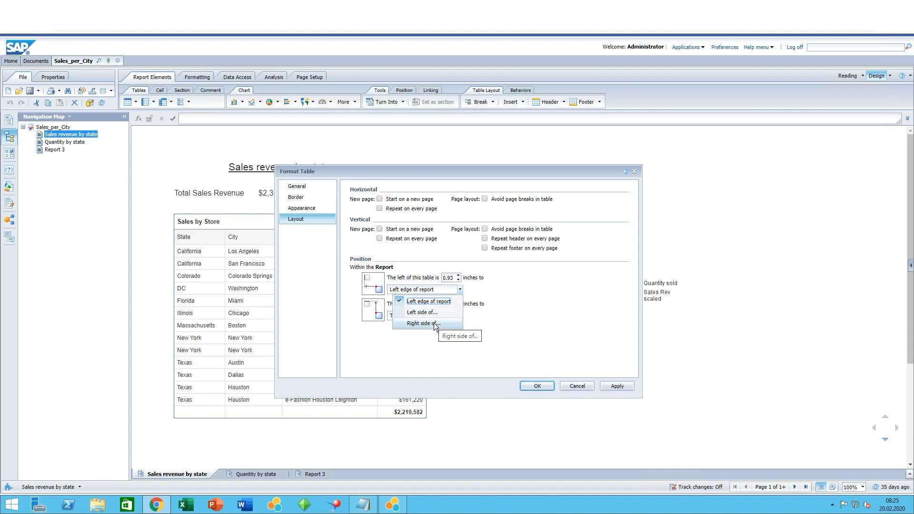
pyautogui.click(435, 347)
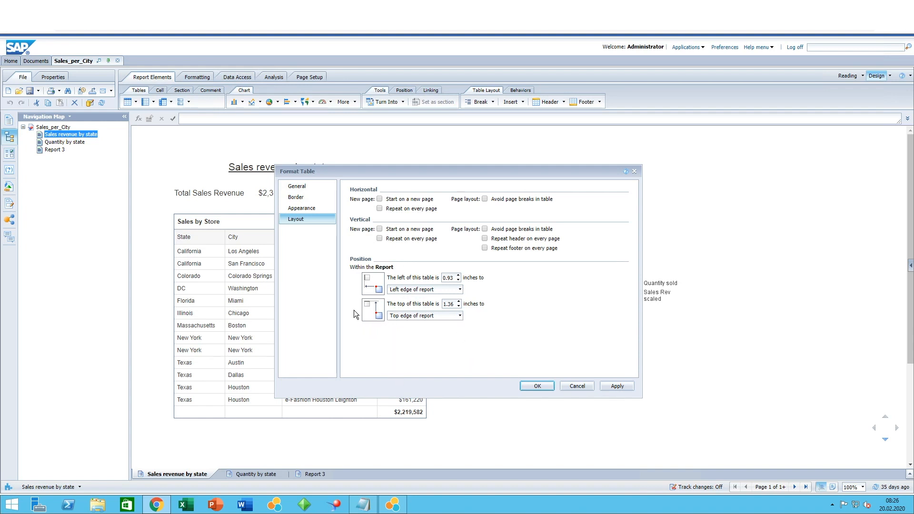
pyautogui.click(450, 316)
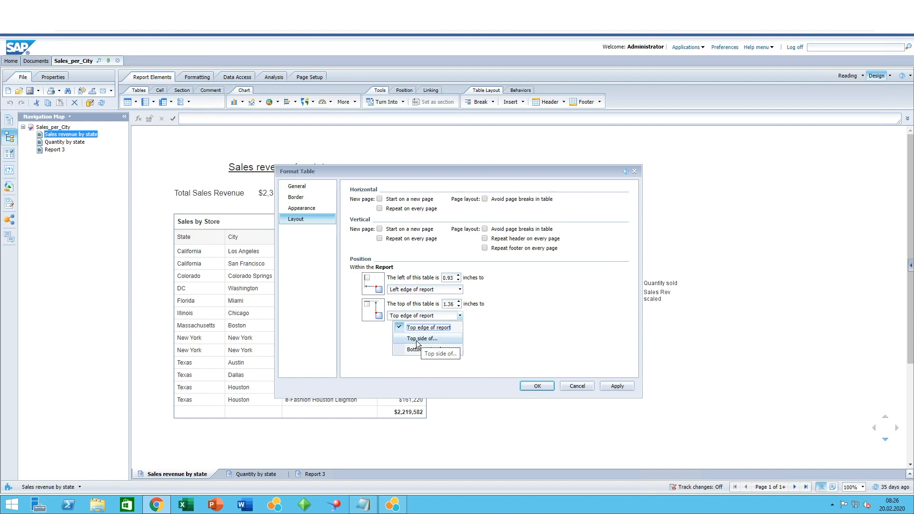
pyautogui.click(478, 344)
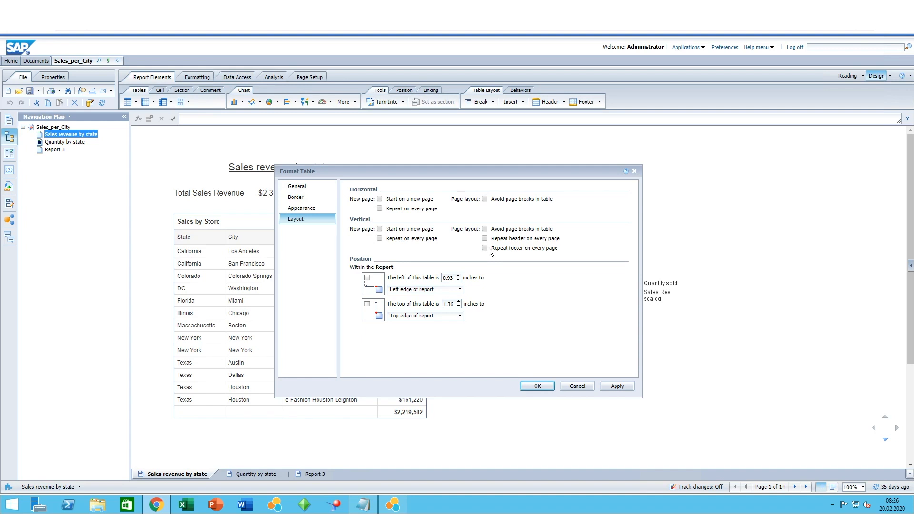
pyautogui.click(547, 389)
# Open the Format Chart dialog for the Quantity sold and Sales Rev chart
pyautogui.click(663, 218)
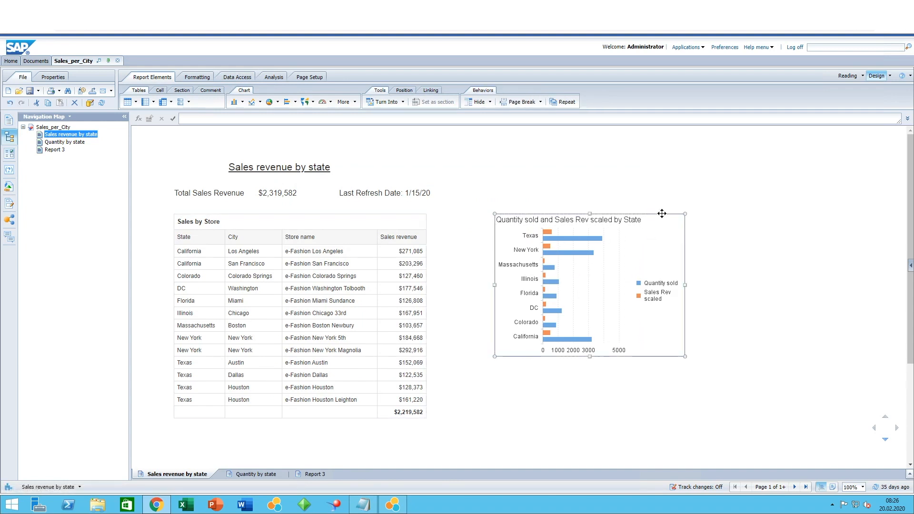
pyautogui.rightClick(663, 217)
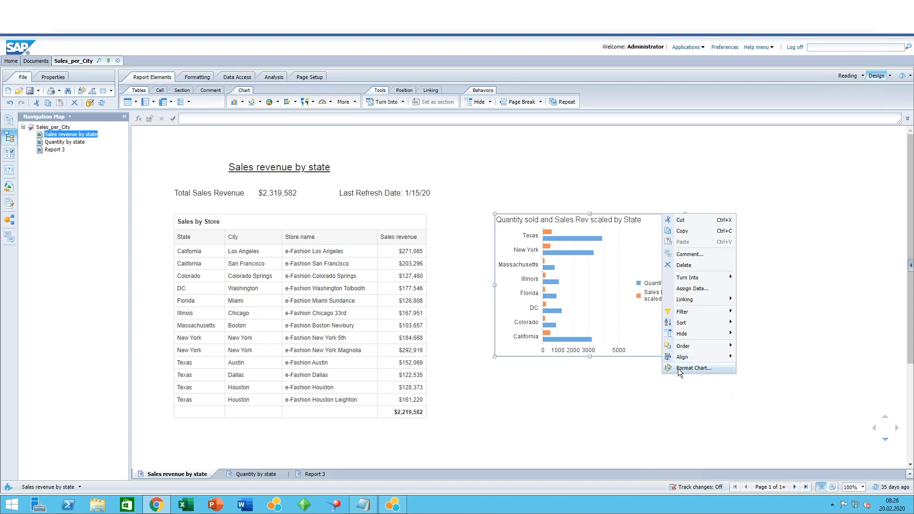
pyautogui.click(693, 369)
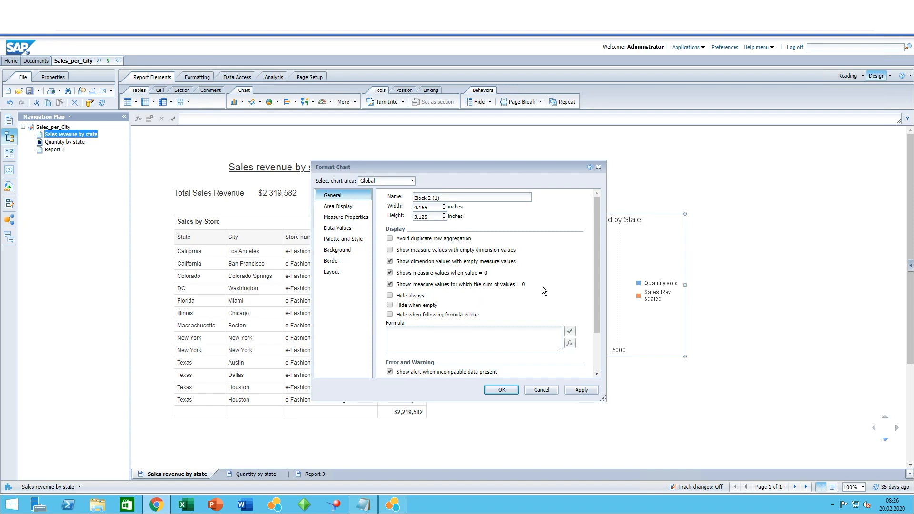
# Review the chart's general settings and area display options, moving the dialog aside
pyautogui.moveTo(599, 288); pyautogui.dragTo(592, 258)
pyautogui.moveTo(600, 293); pyautogui.dragTo(598, 360)
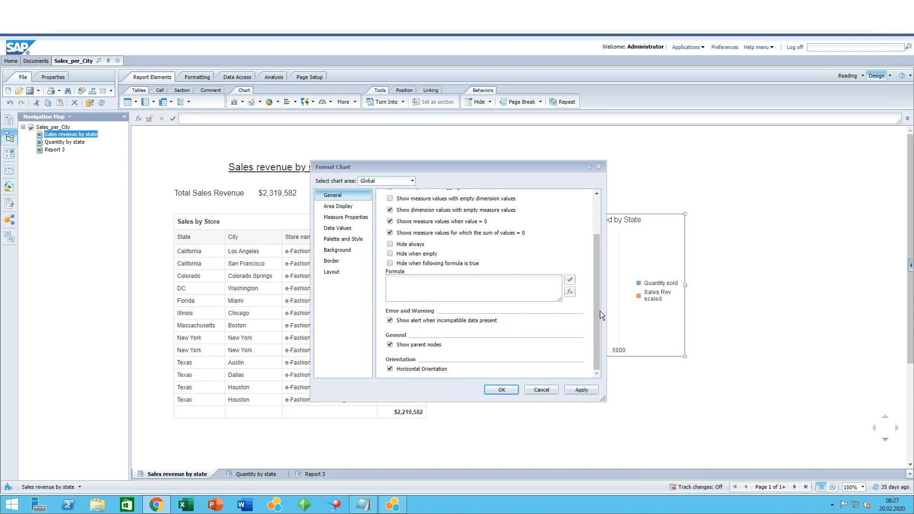
pyautogui.moveTo(600, 312); pyautogui.dragTo(599, 244)
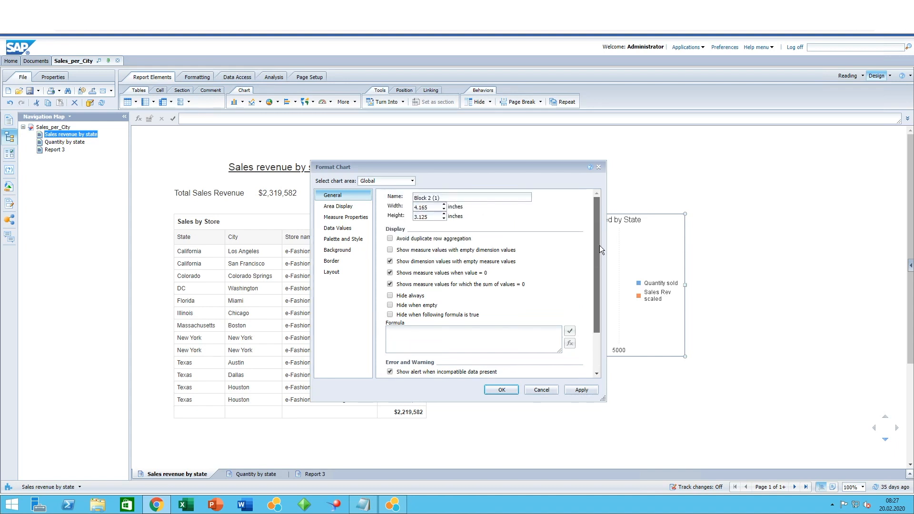
pyautogui.click(349, 209)
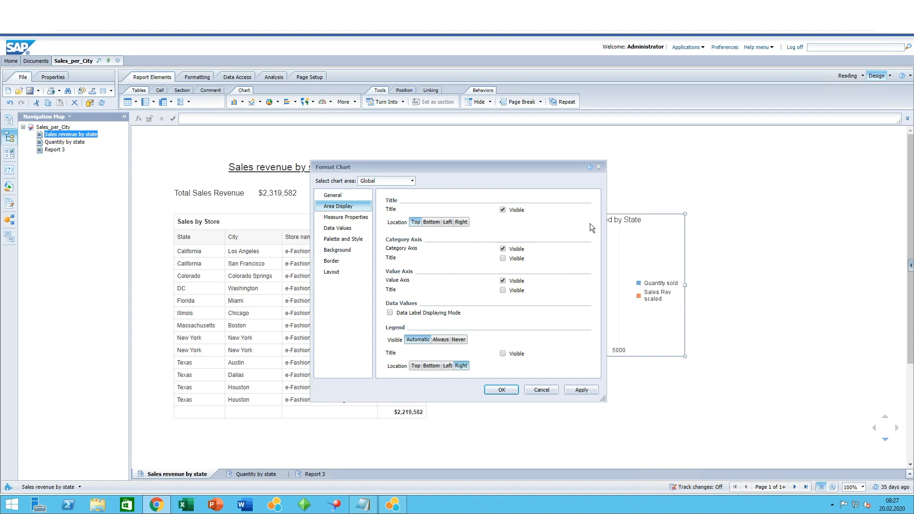
pyautogui.moveTo(416, 167); pyautogui.dragTo(201, 152)
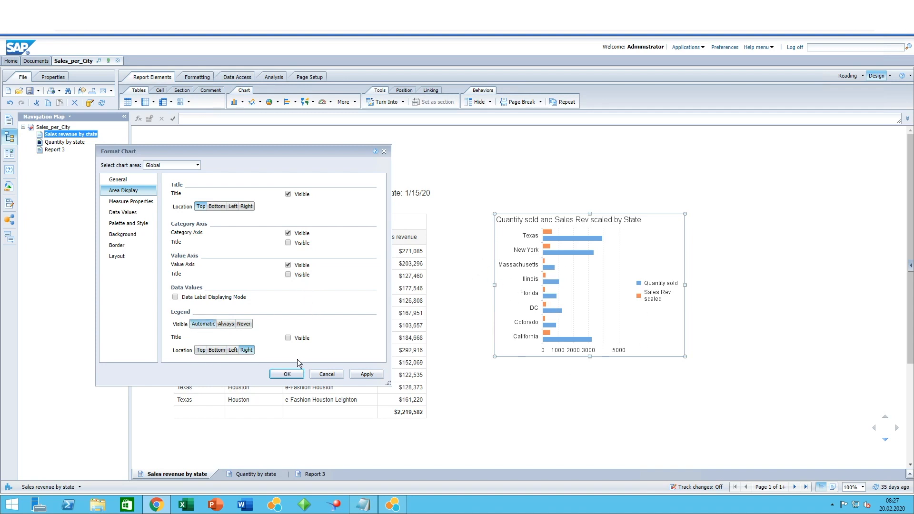
# Examine the region type options for the chart's Quantity sold and Sales Rev scaled measures
pyautogui.click(149, 202)
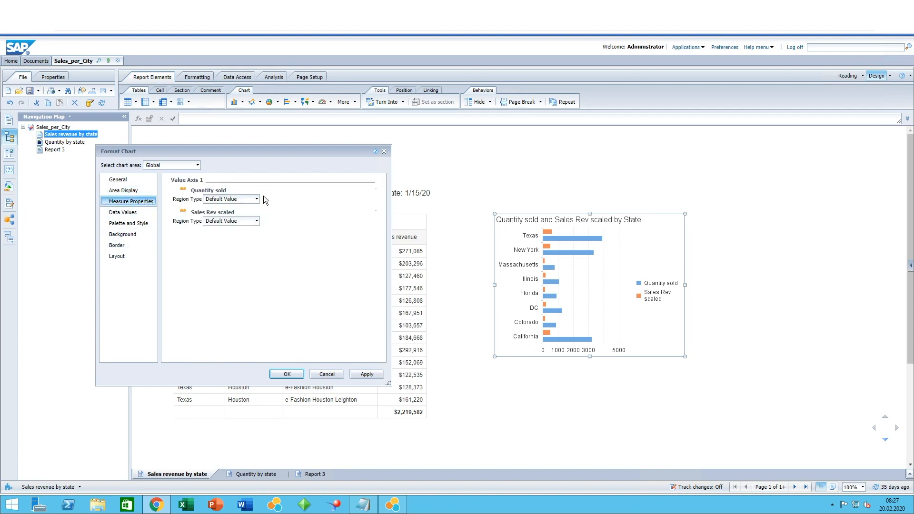
pyautogui.click(256, 200)
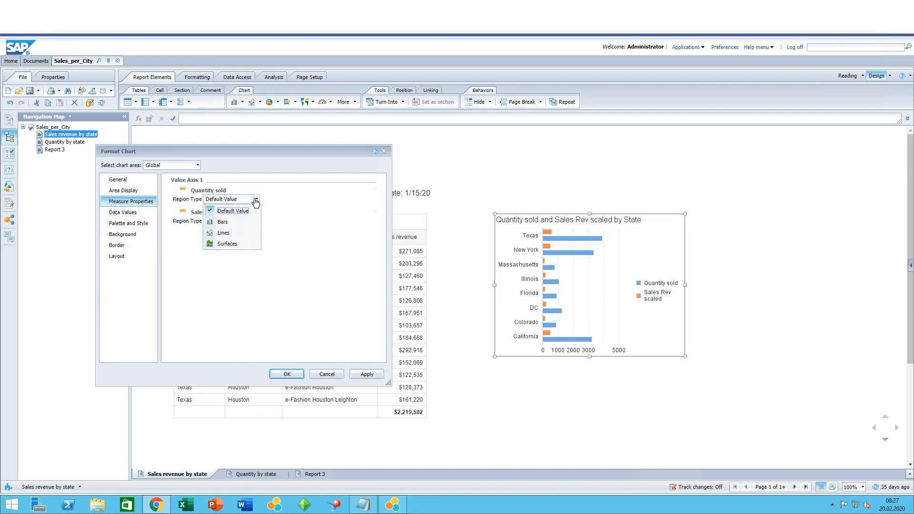
pyautogui.click(256, 200)
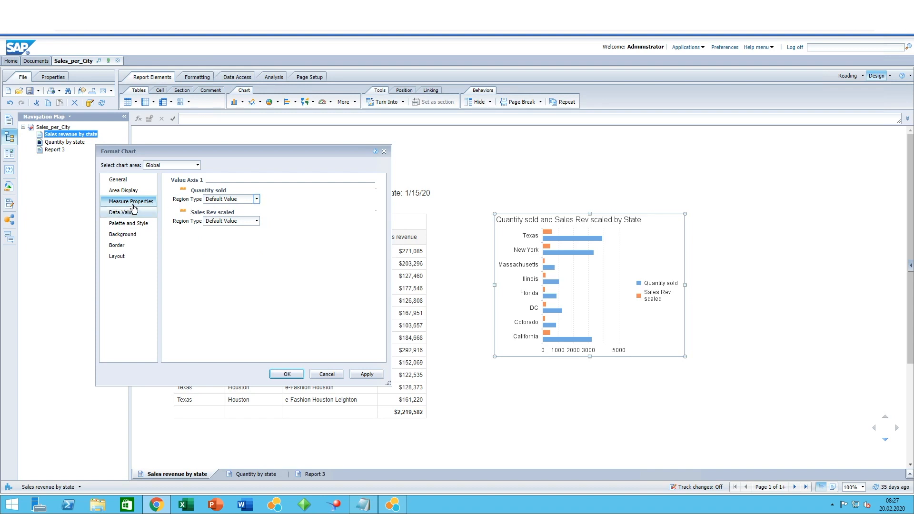
pyautogui.click(256, 199)
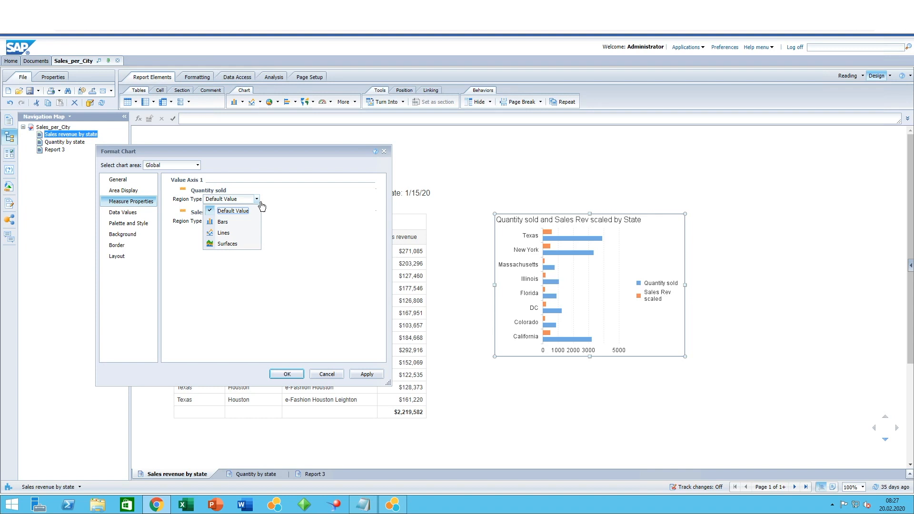
pyautogui.click(291, 216)
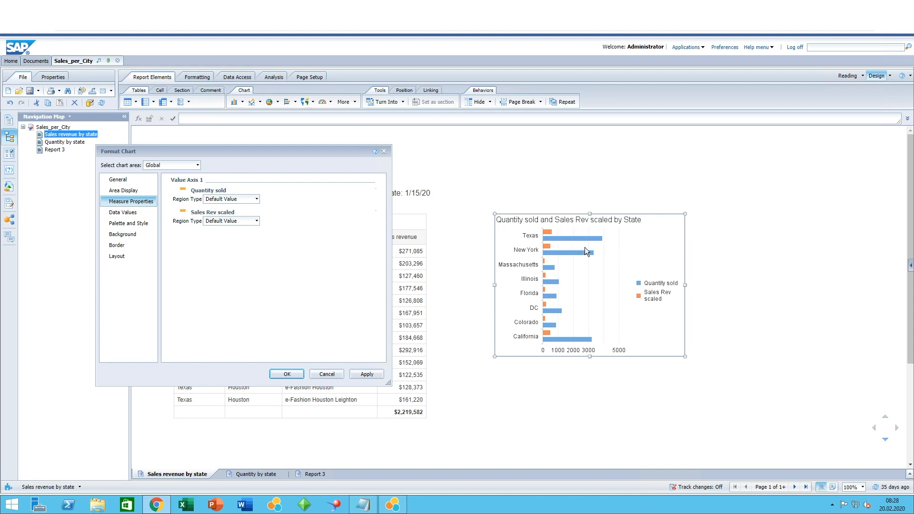
# Enable Data Label Displaying Mode in the chart's data values settings
pyautogui.click(137, 214)
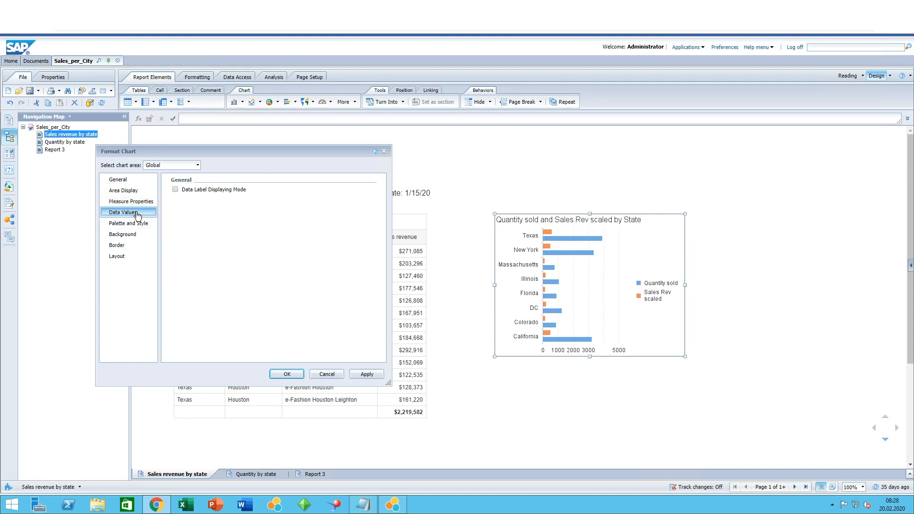
pyautogui.click(176, 189)
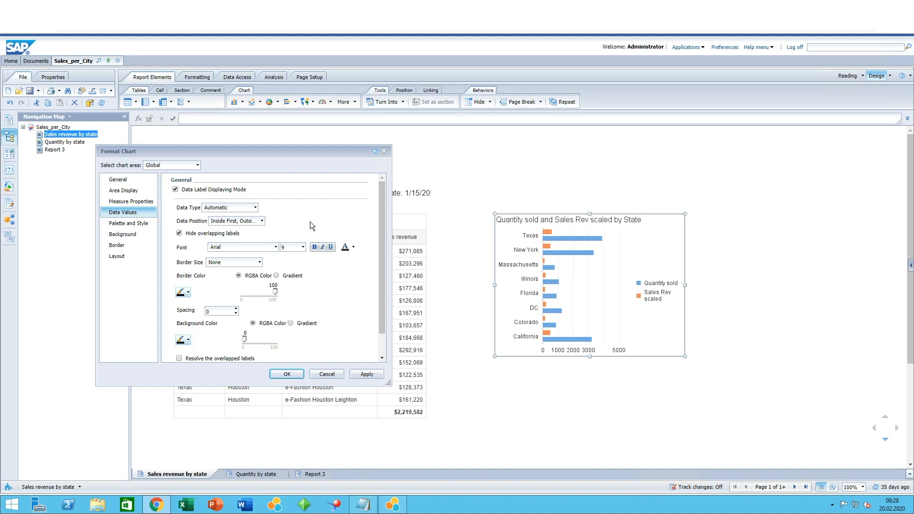
# Browse the chart's palette, background, border, layout and title formatting settings
pyautogui.click(137, 224)
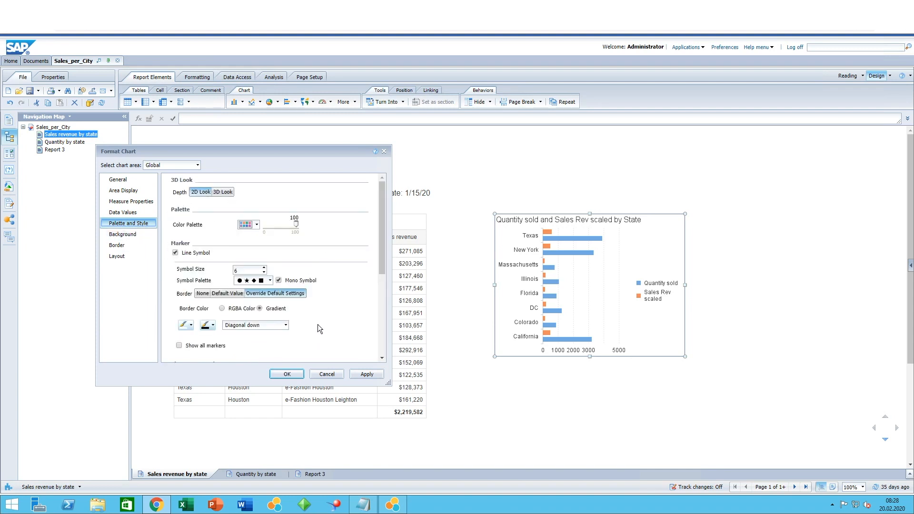
pyautogui.click(257, 226)
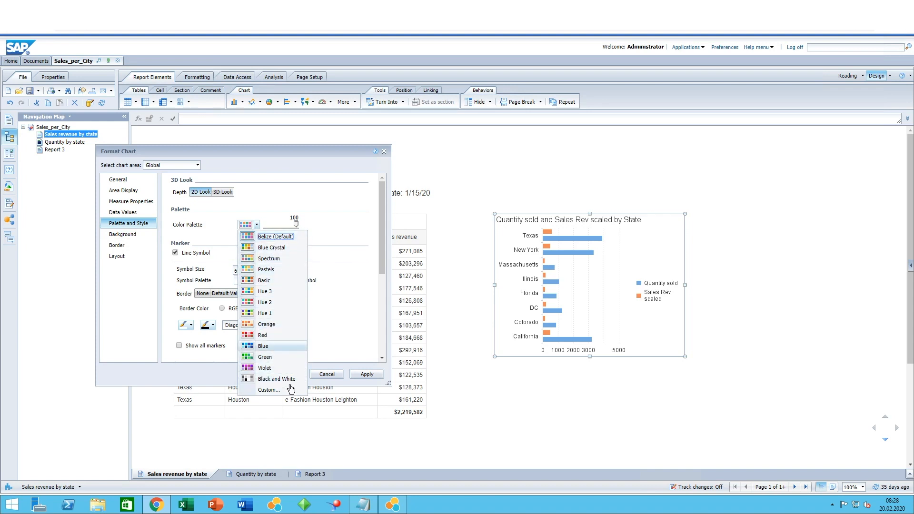
pyautogui.click(313, 183)
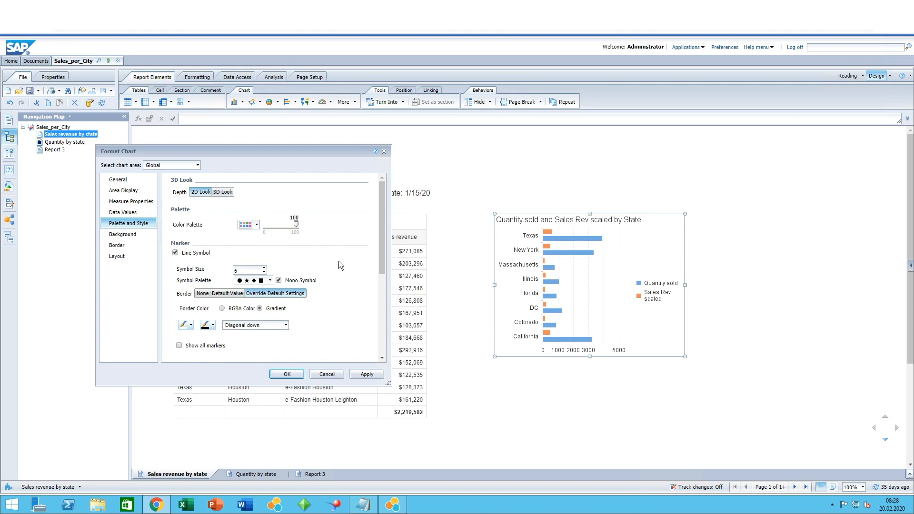
pyautogui.click(119, 235)
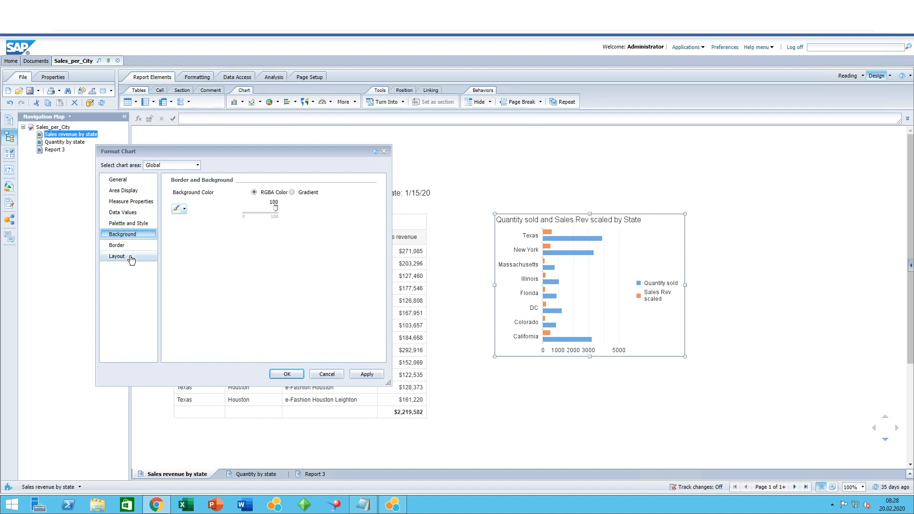
pyautogui.click(119, 245)
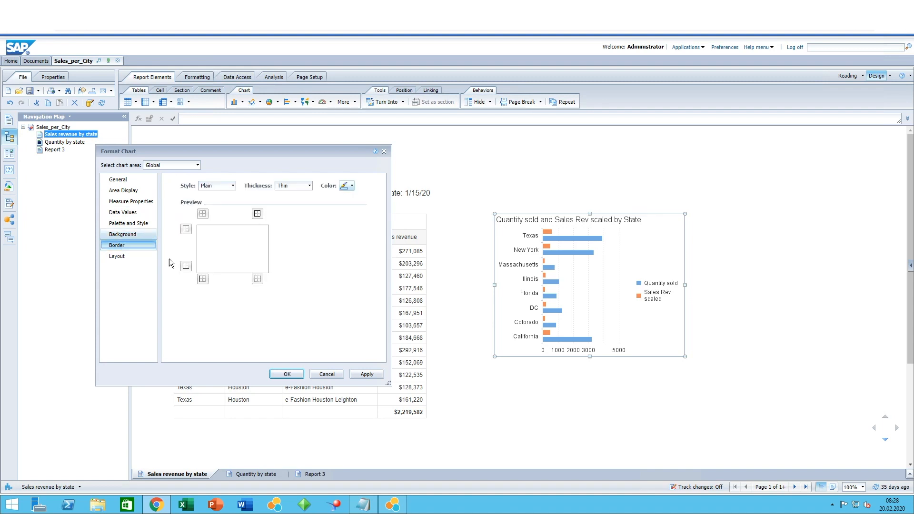
pyautogui.click(123, 259)
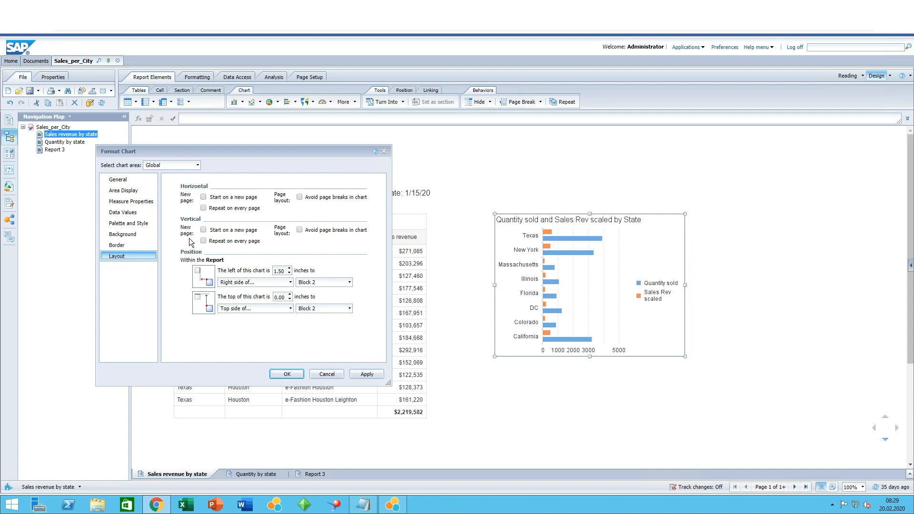
pyautogui.click(197, 165)
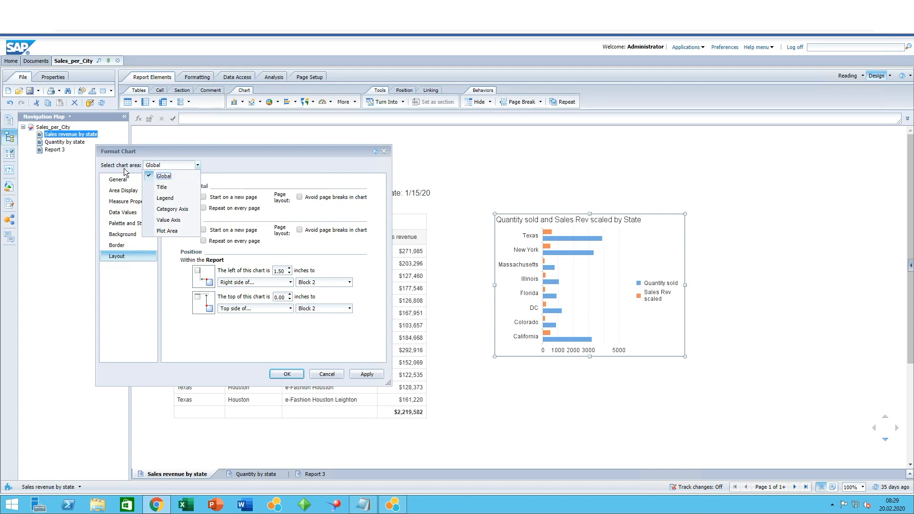
pyautogui.click(162, 187)
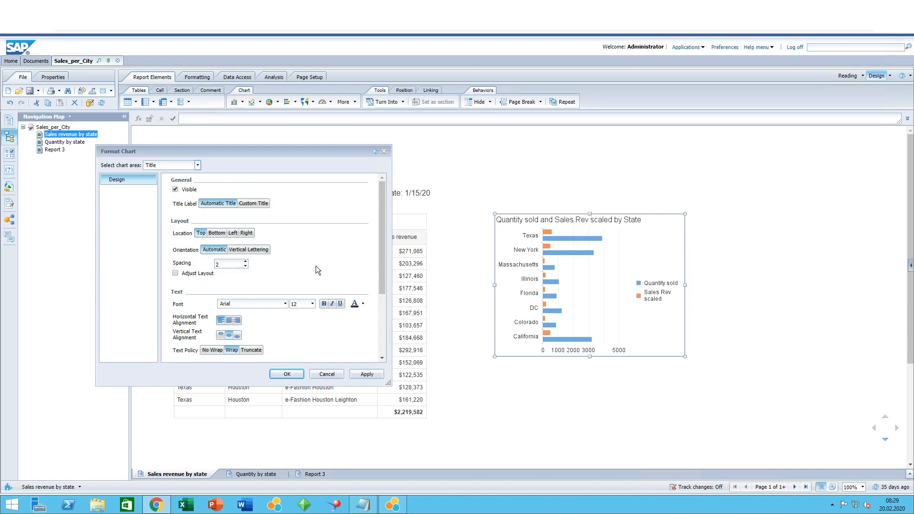
# Review the chart title's settings, then the legend's general, layout and title formatting options
pyautogui.scroll(-2, 316, 266)
pyautogui.scroll(2, 293, 319)
pyautogui.click(197, 165)
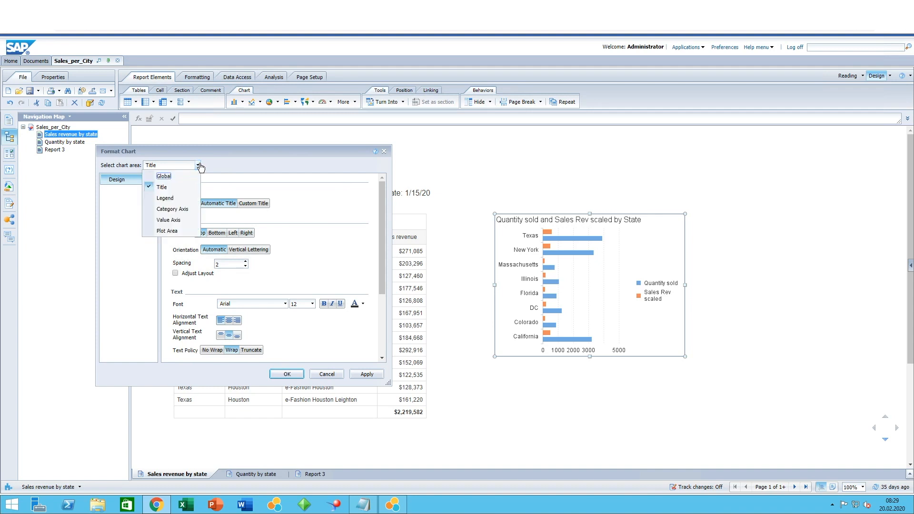
pyautogui.click(164, 200)
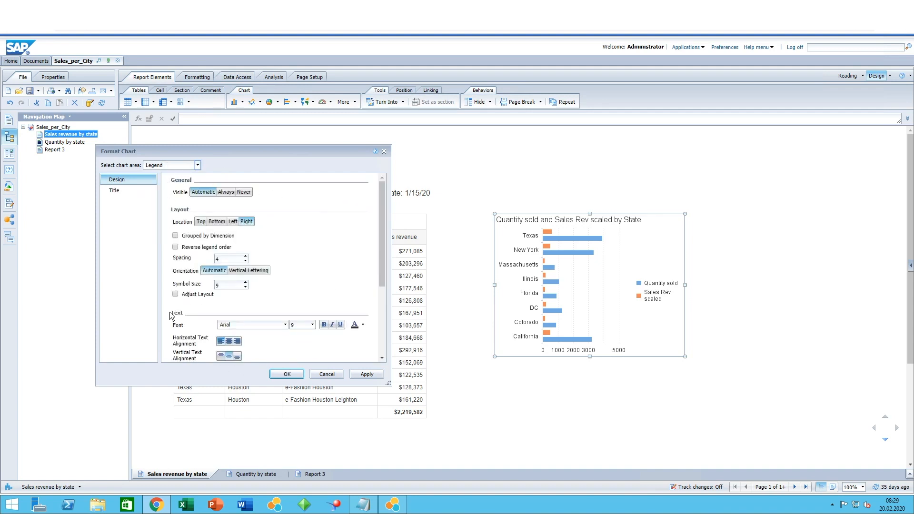
pyautogui.click(115, 191)
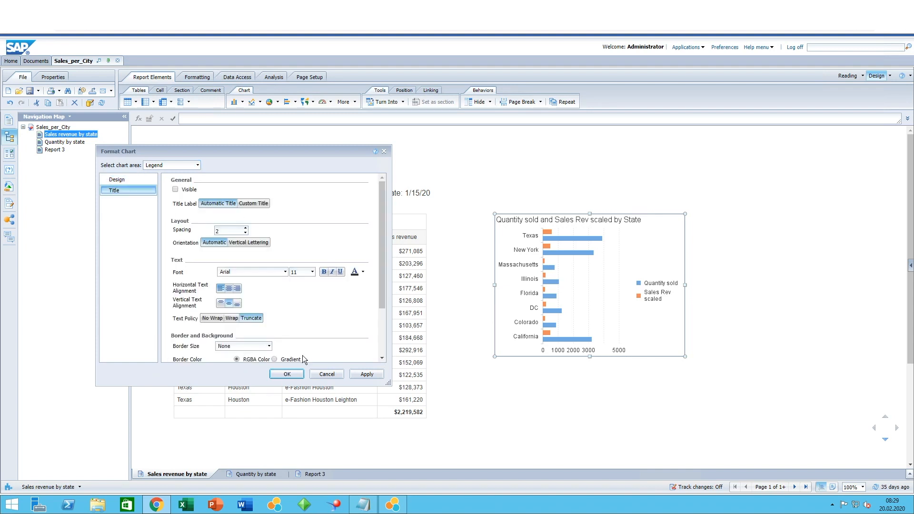
# Examine the category axis layout, tick and title settings of the chart
pyautogui.click(198, 165)
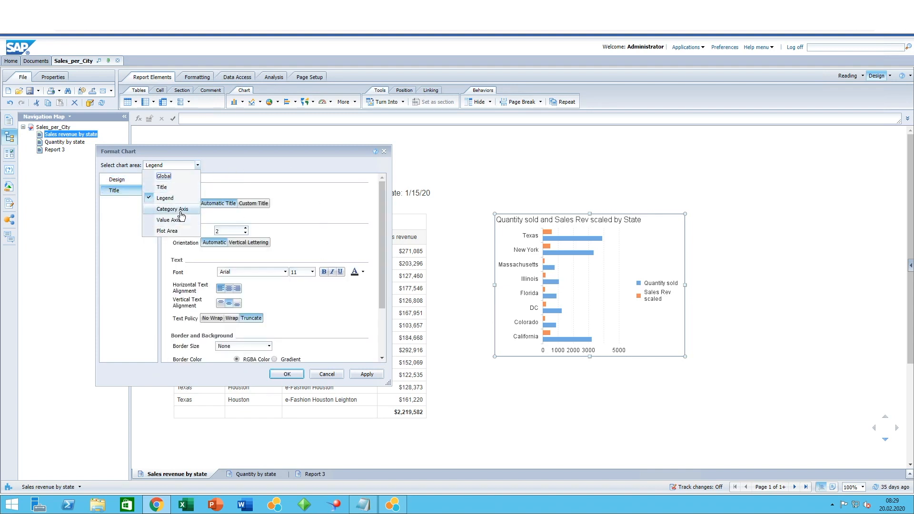
pyautogui.click(162, 210)
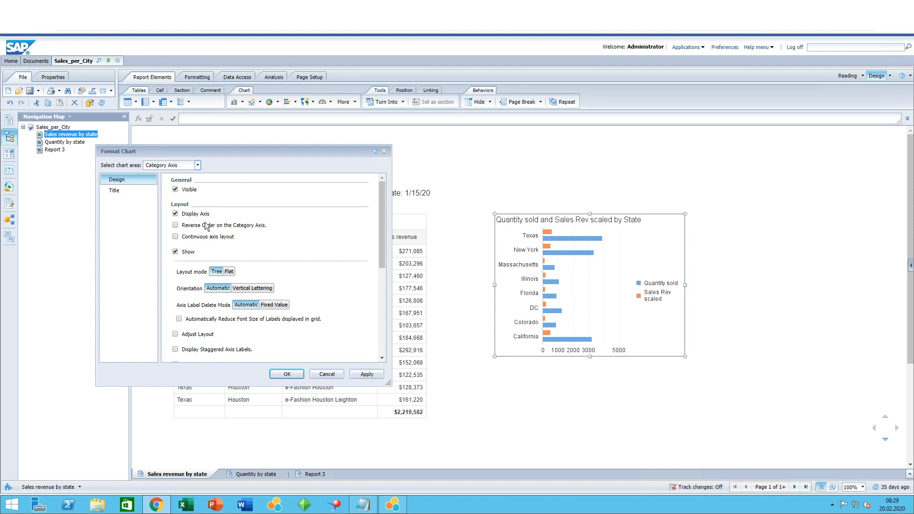
pyautogui.scroll(-1, 267, 300)
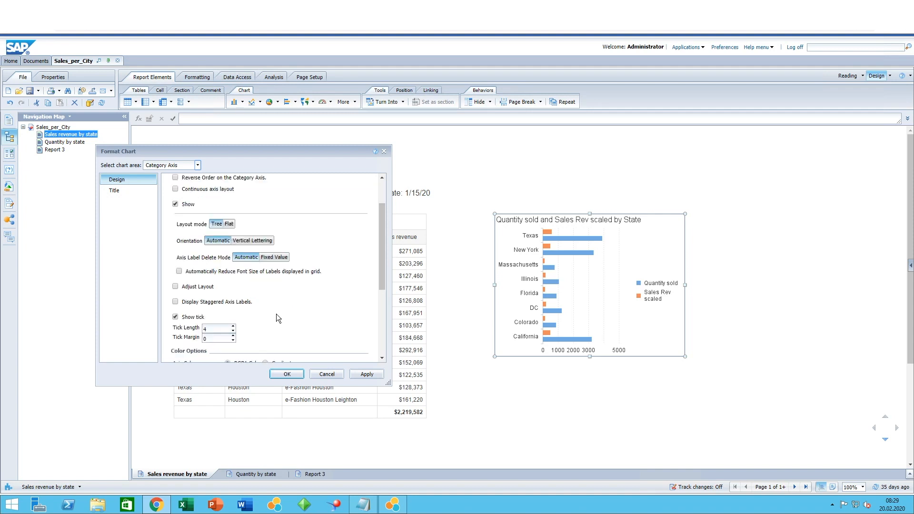
pyautogui.scroll(-3, 276, 313)
pyautogui.scroll(4, 266, 286)
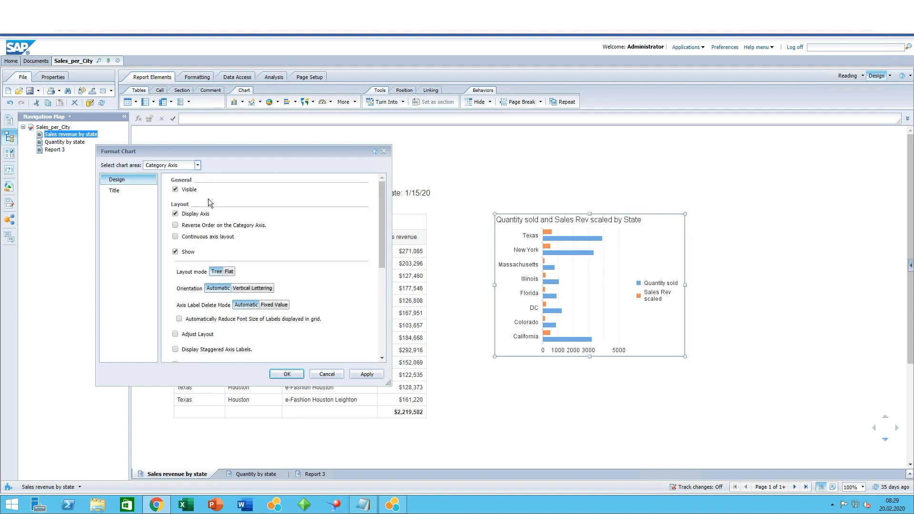
pyautogui.click(126, 194)
# Examine the value axis stacking, scaling and layout settings of the chart
pyautogui.click(198, 166)
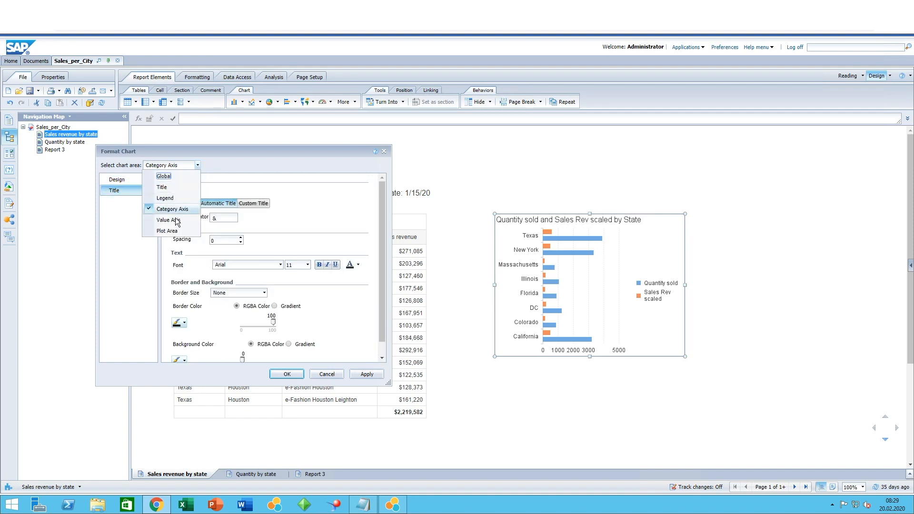
pyautogui.click(157, 211)
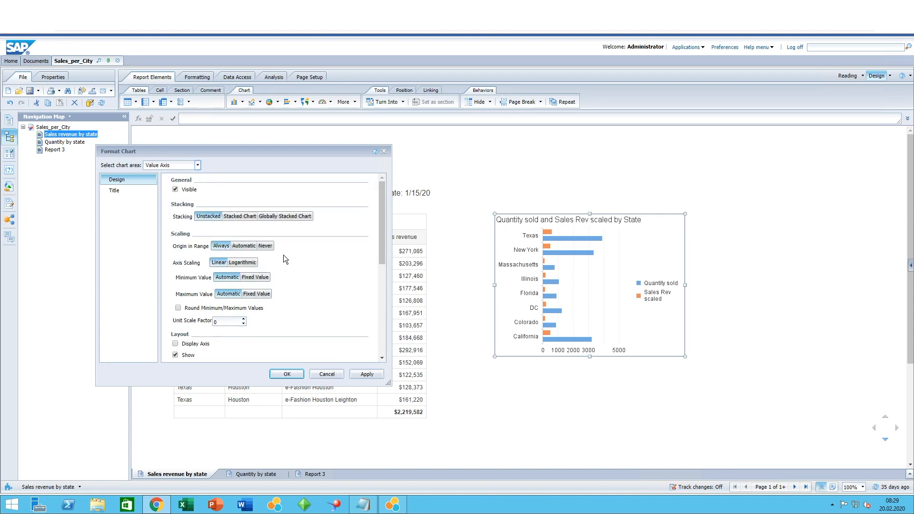
pyautogui.scroll(-6, 284, 255)
pyautogui.scroll(5, 287, 260)
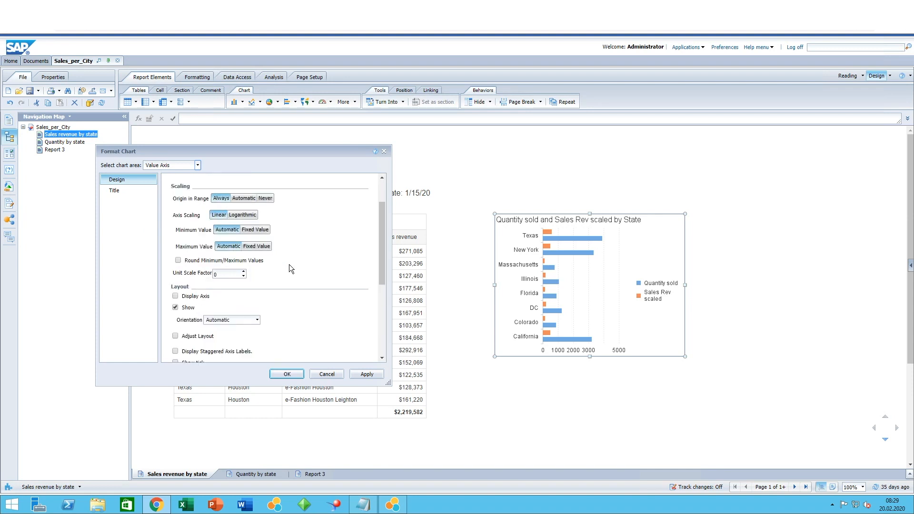
pyautogui.scroll(2, 289, 269)
# Review the plot area's group spacing and grid background settings, then apply the chart formatting
pyautogui.click(198, 165)
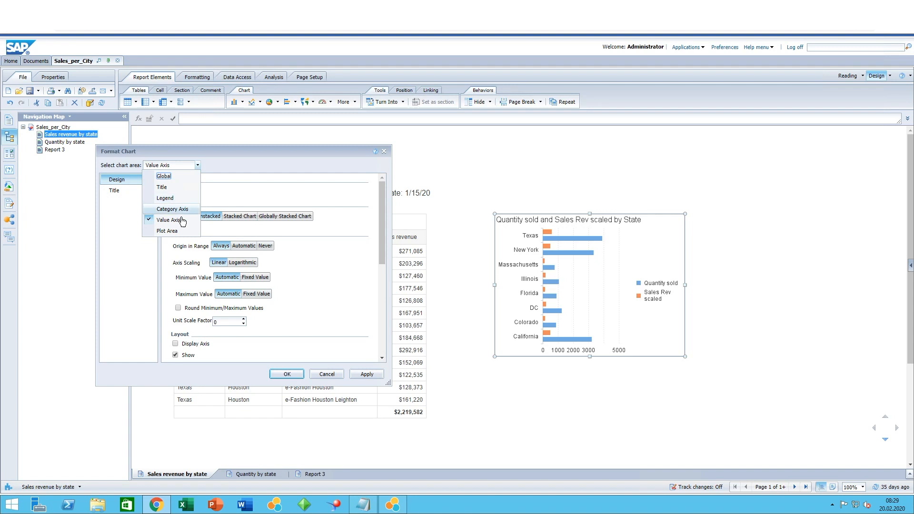
pyautogui.click(169, 231)
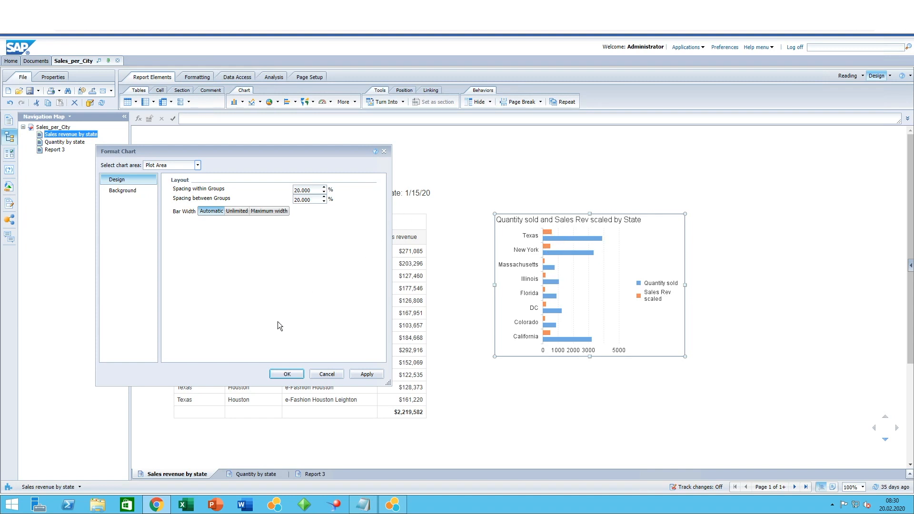
pyautogui.click(109, 190)
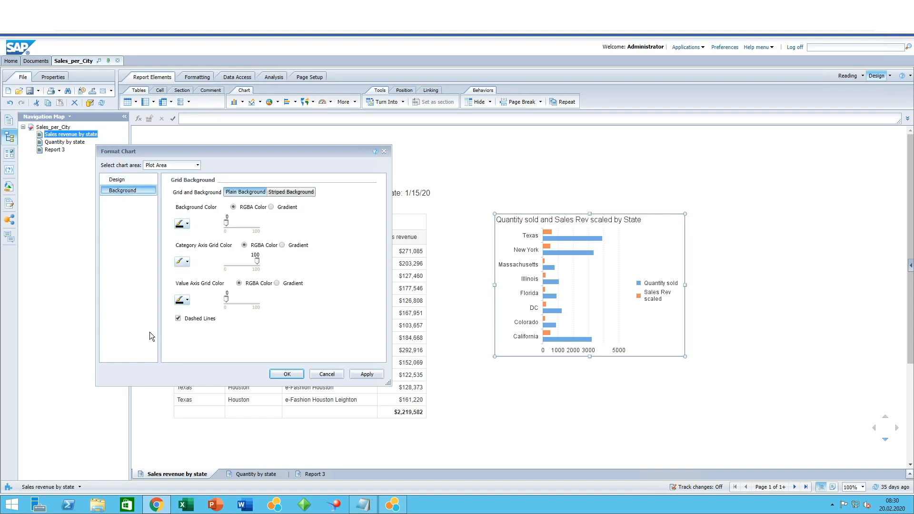
pyautogui.click(287, 375)
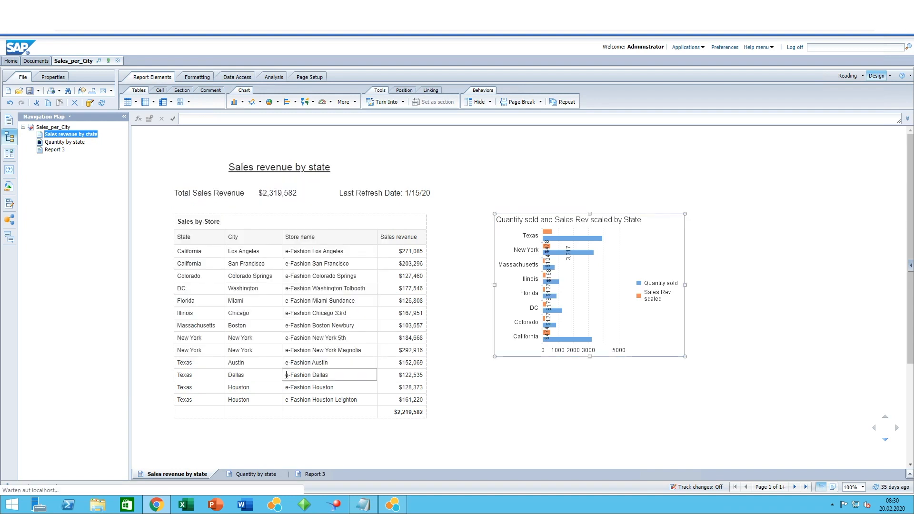